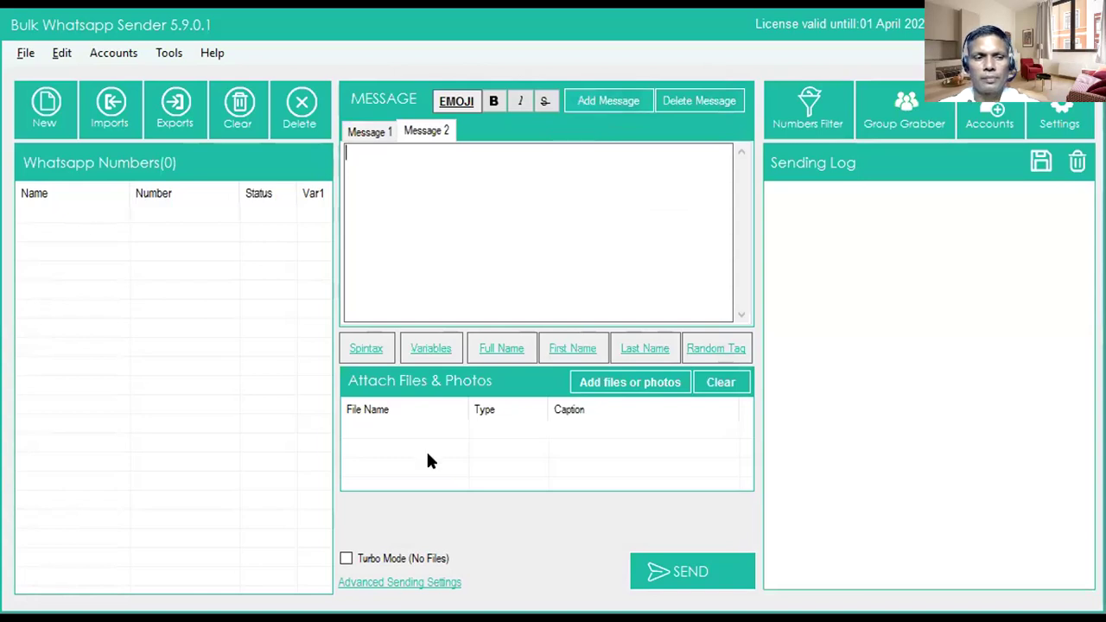
Step: Import WhatsApp numbers from the text file "subliminal messages" on the Desktop and look through the imported list
left_click(109, 117)
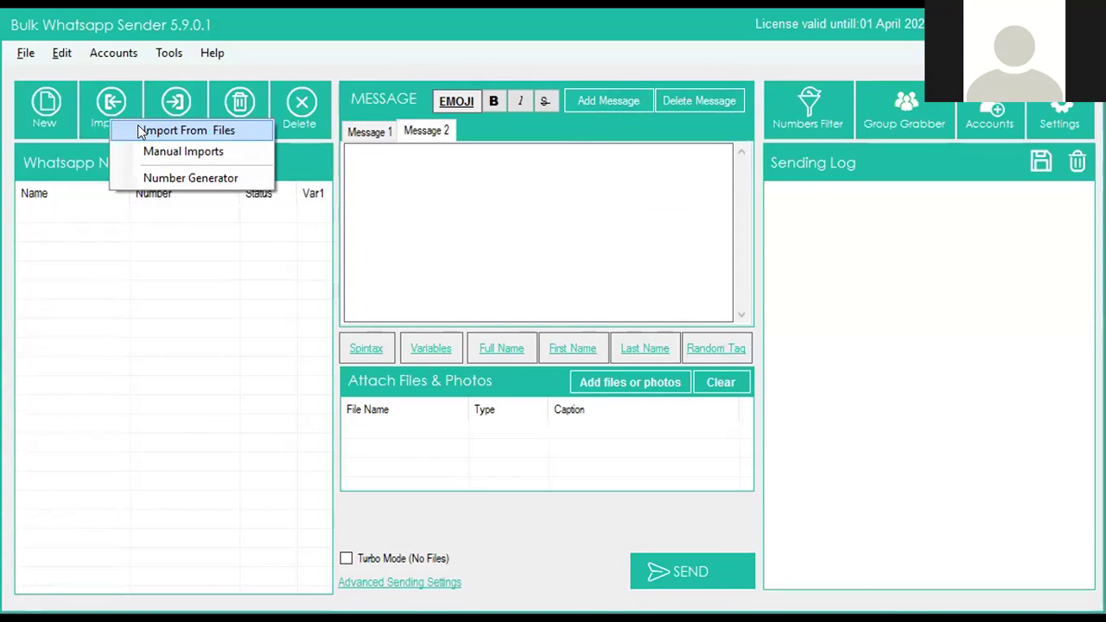
left_click(140, 131)
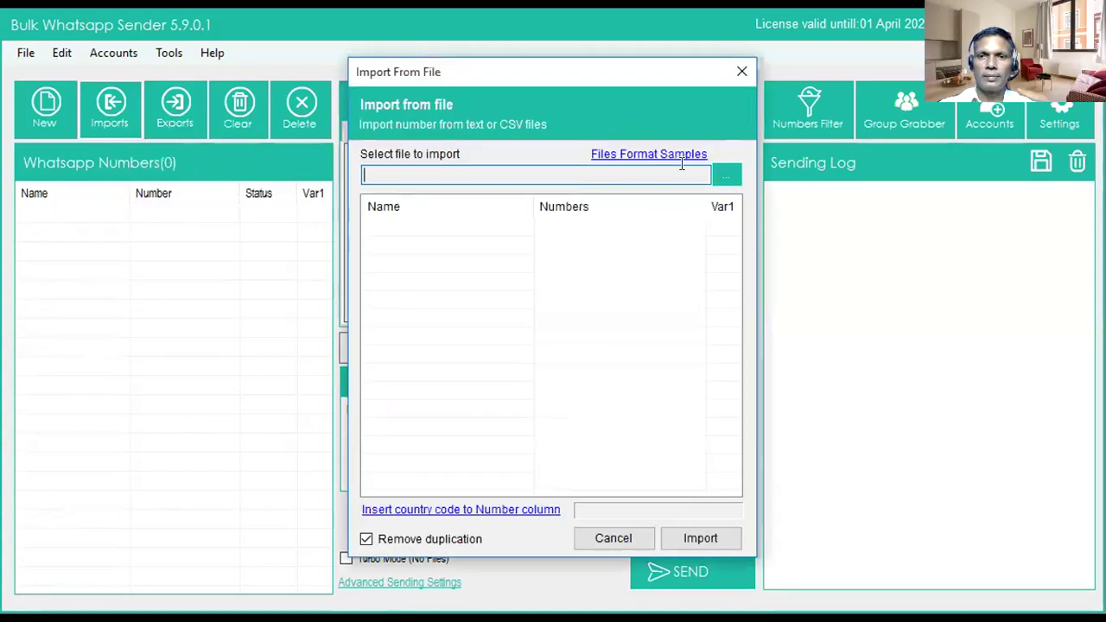
left_click(725, 174)
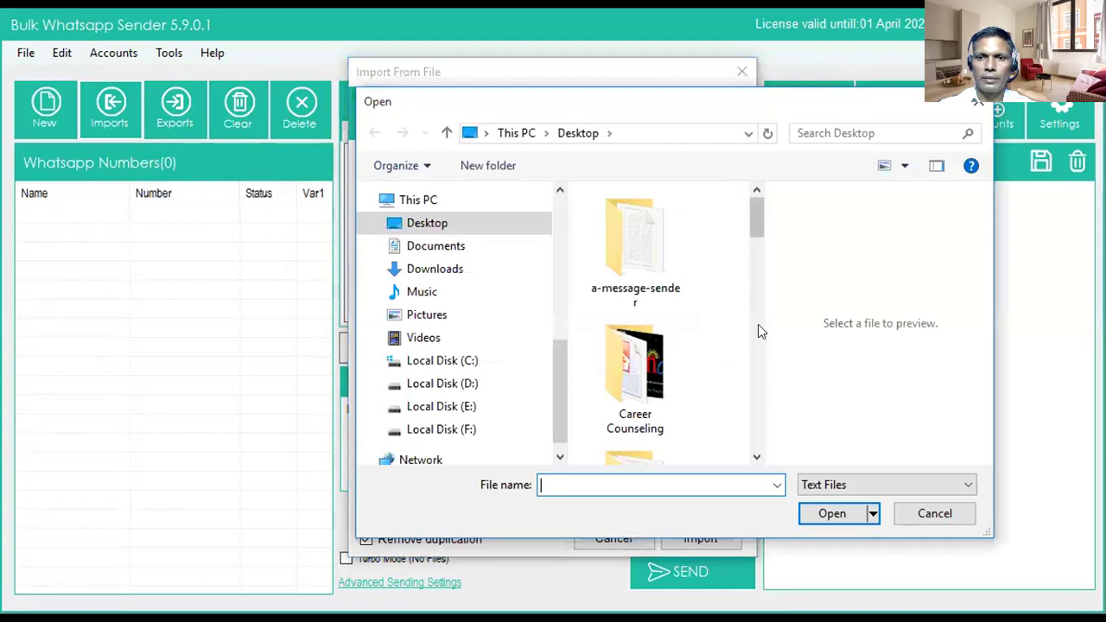
left_click_drag(766, 327, 939, 351)
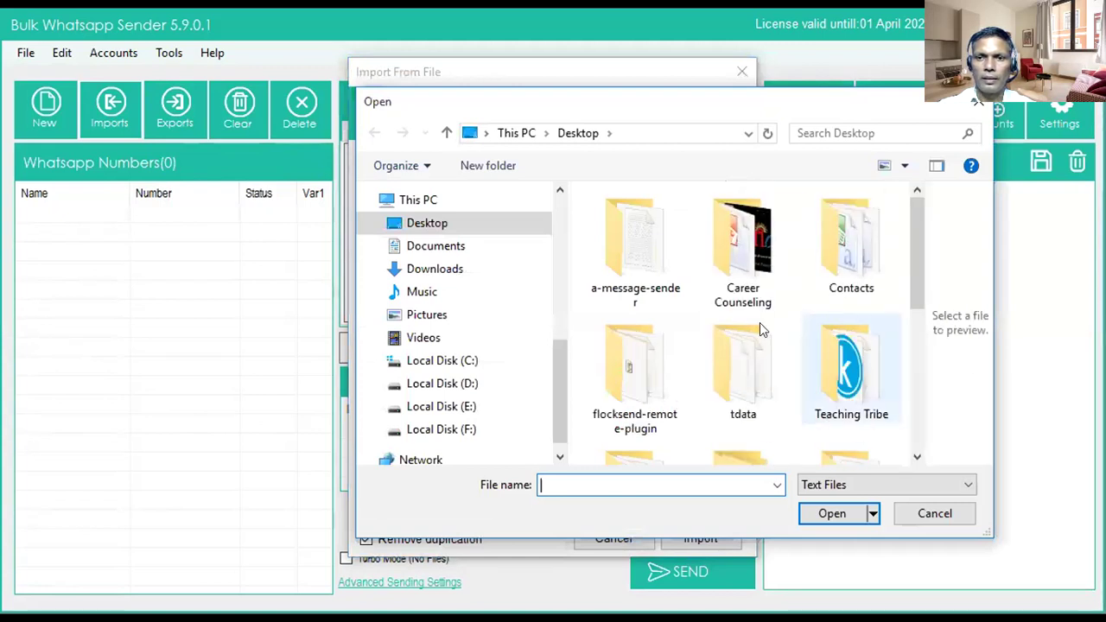
scroll(722, 329, "down", 3)
scroll(724, 336, "down", 2)
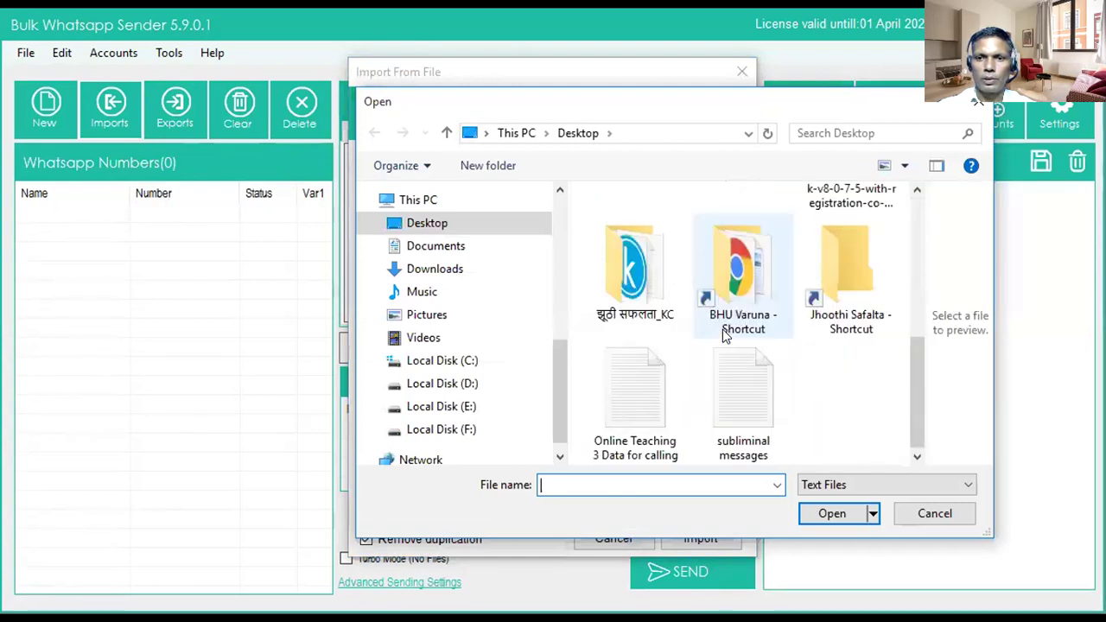
left_click(729, 397)
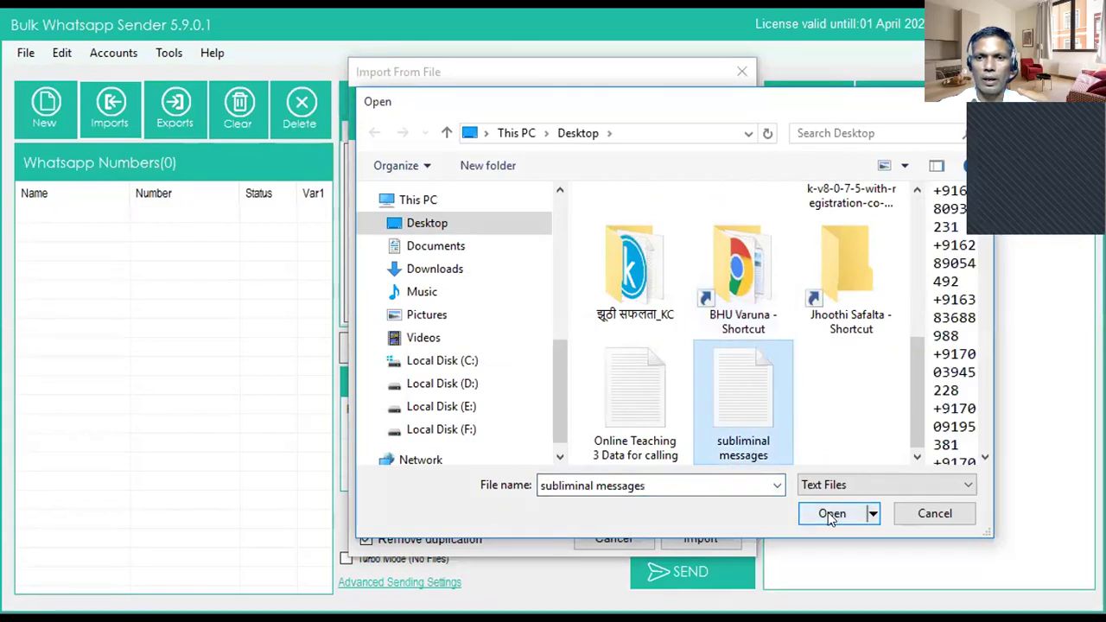
left_click(832, 515)
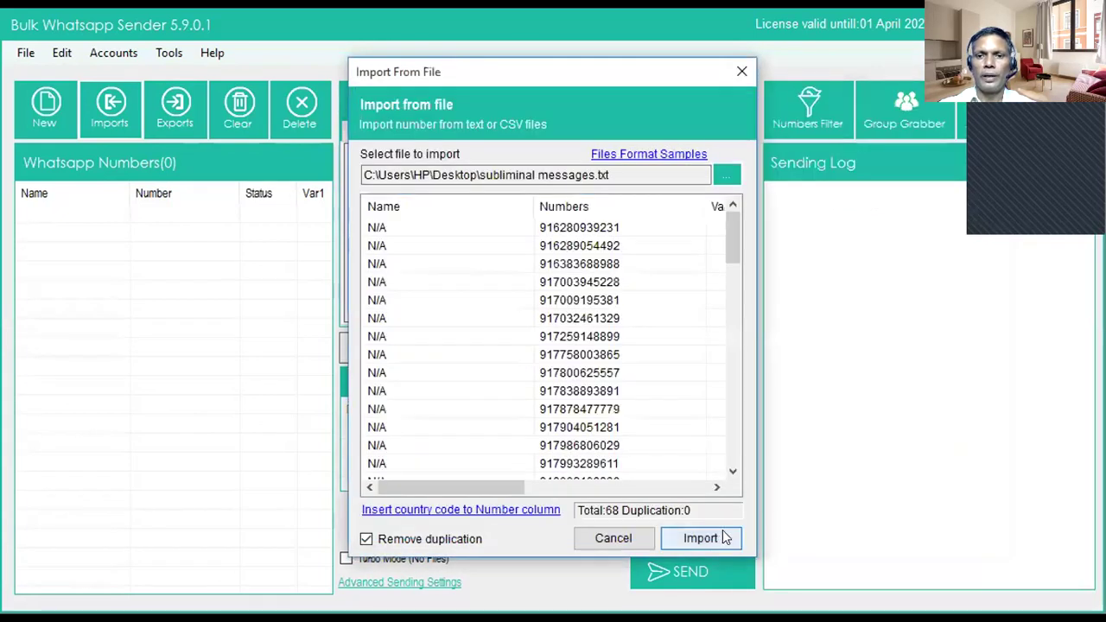
left_click(717, 536)
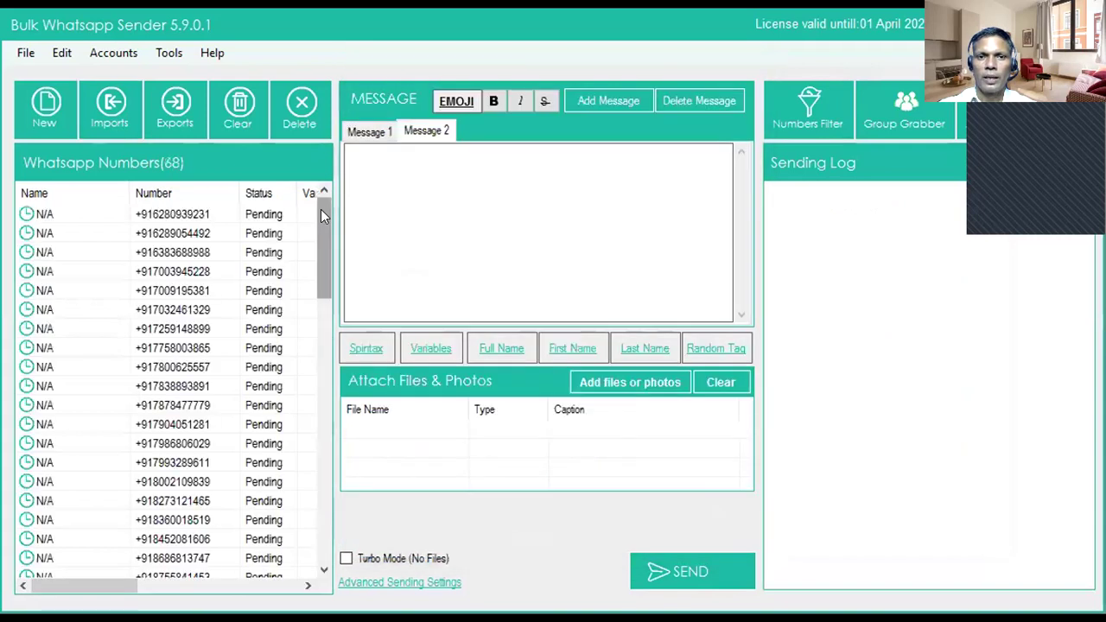
left_click_drag(319, 198, 323, 233)
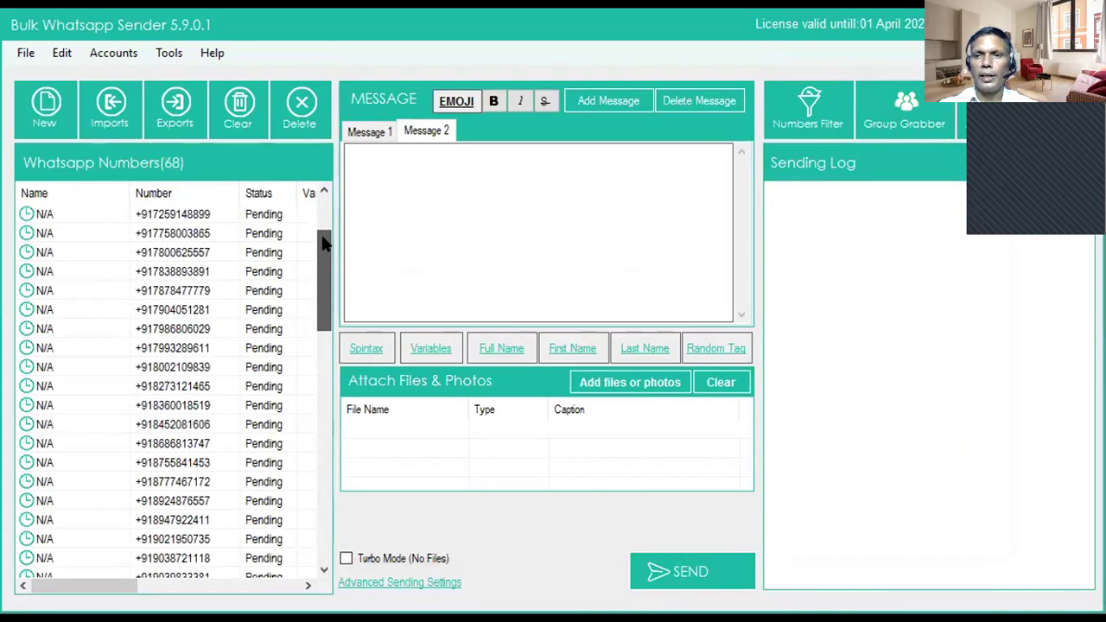
left_click_drag(324, 245, 324, 507)
Step: Write "Hi, hello everyone" in Message 2, followed by a second line introducing the sender as "I am Dr." plus full name and "here"
left_click(395, 160)
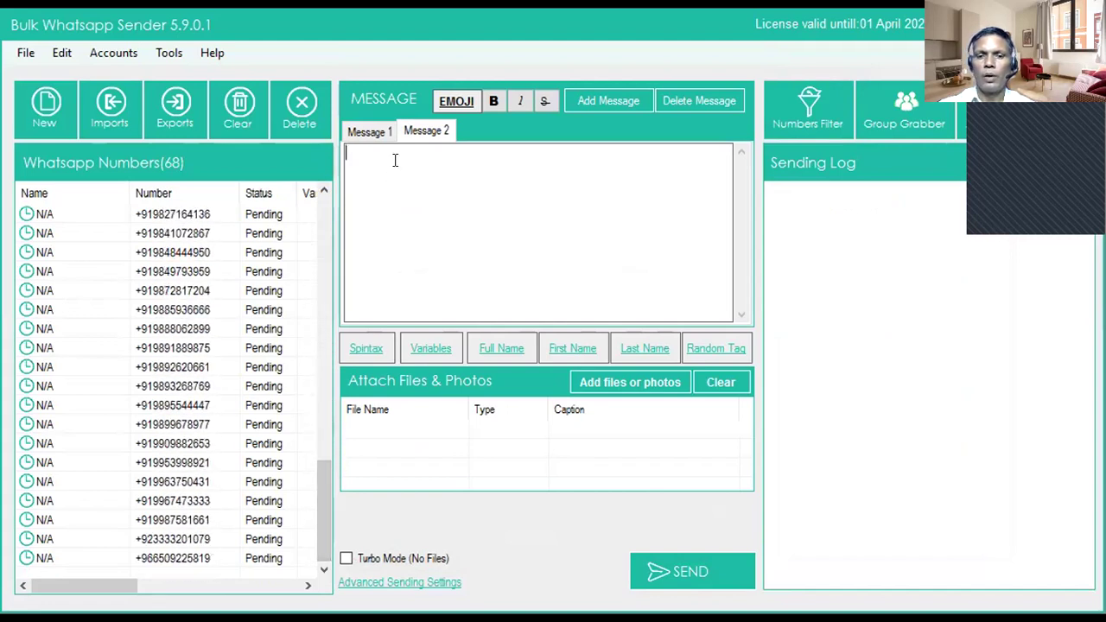
type("Hi , hello everyone I am Der.")
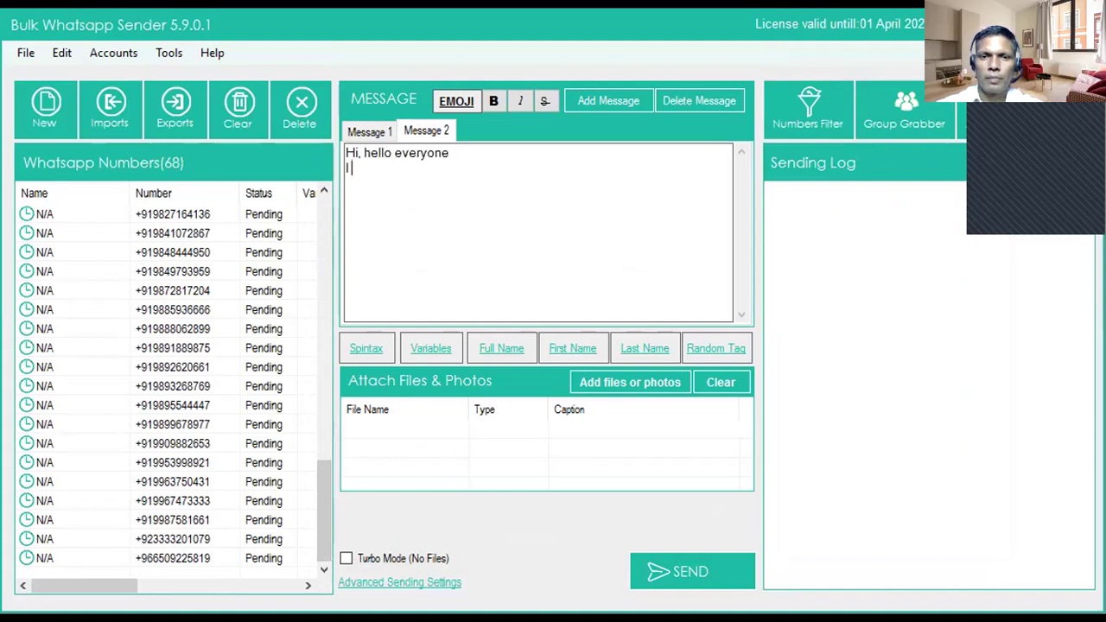
key("BackSpace")
key("BackSpace")
key("BackSpace")
key("BackSpace")
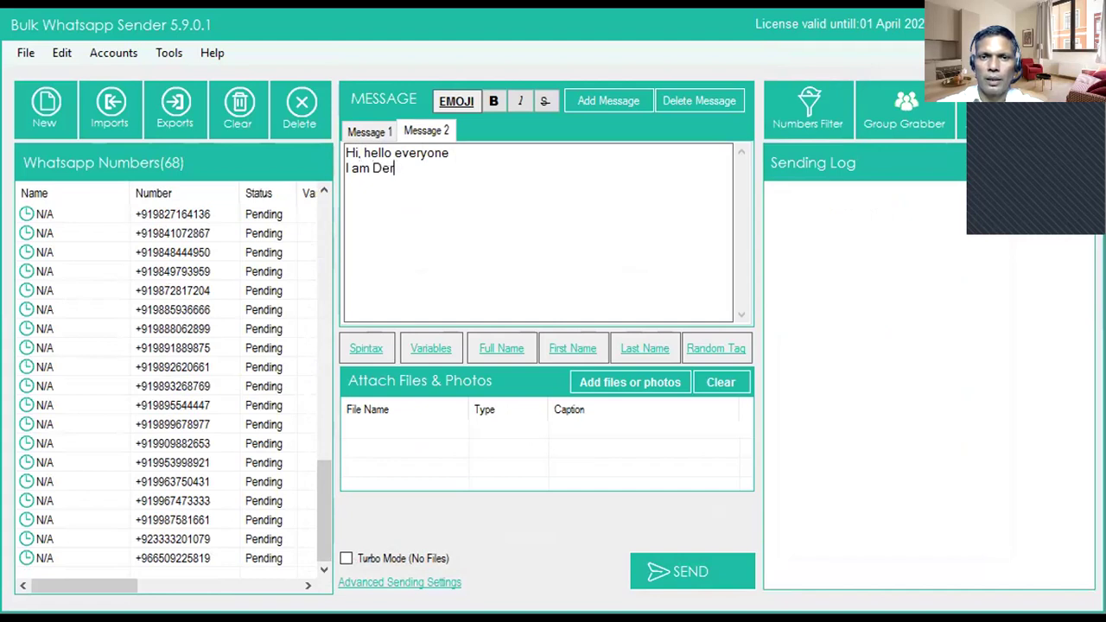
type("r. S")
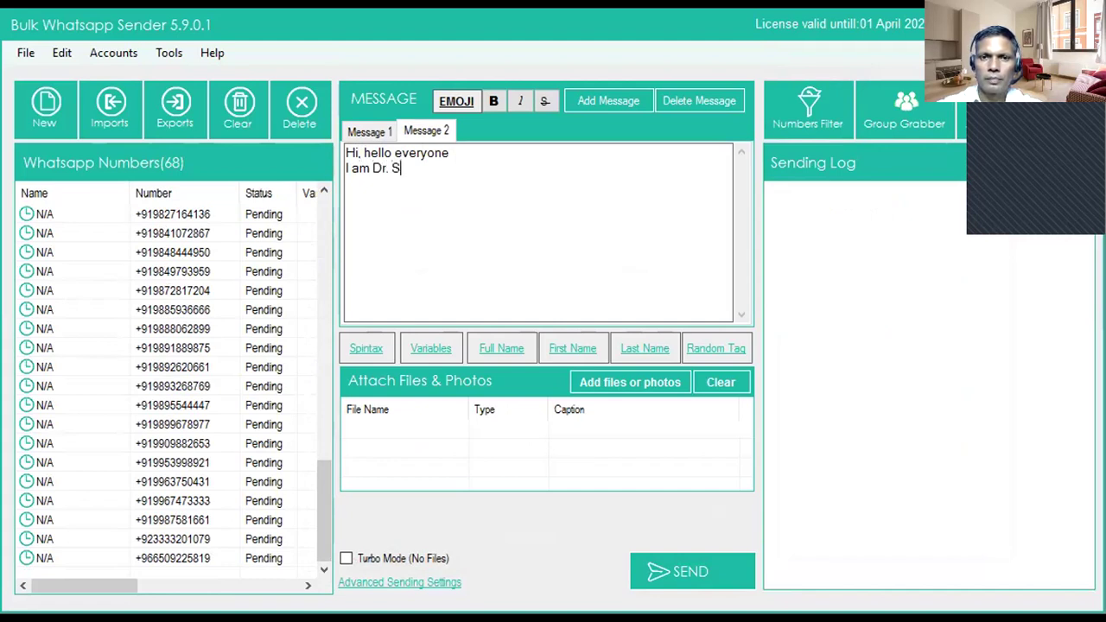
type("andeep Patil")
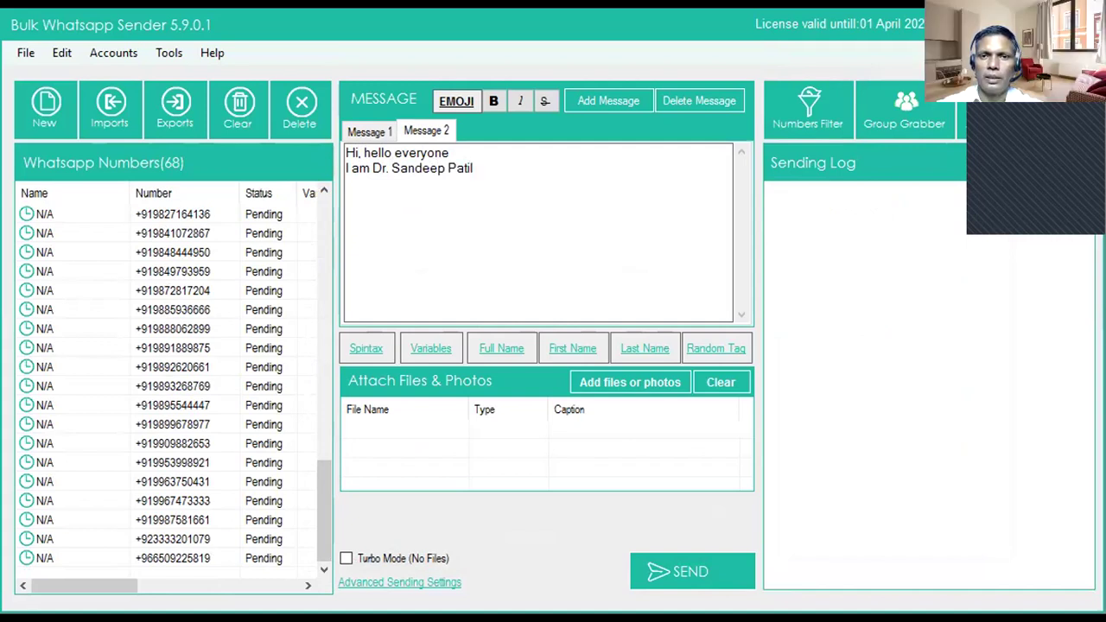
type(" here")
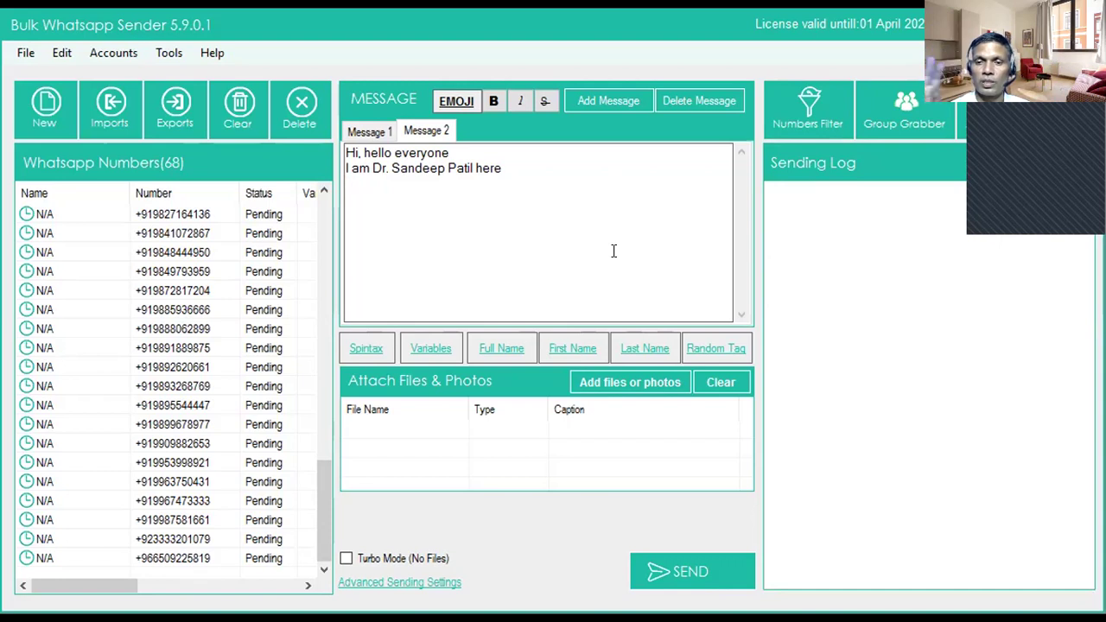
key("Return")
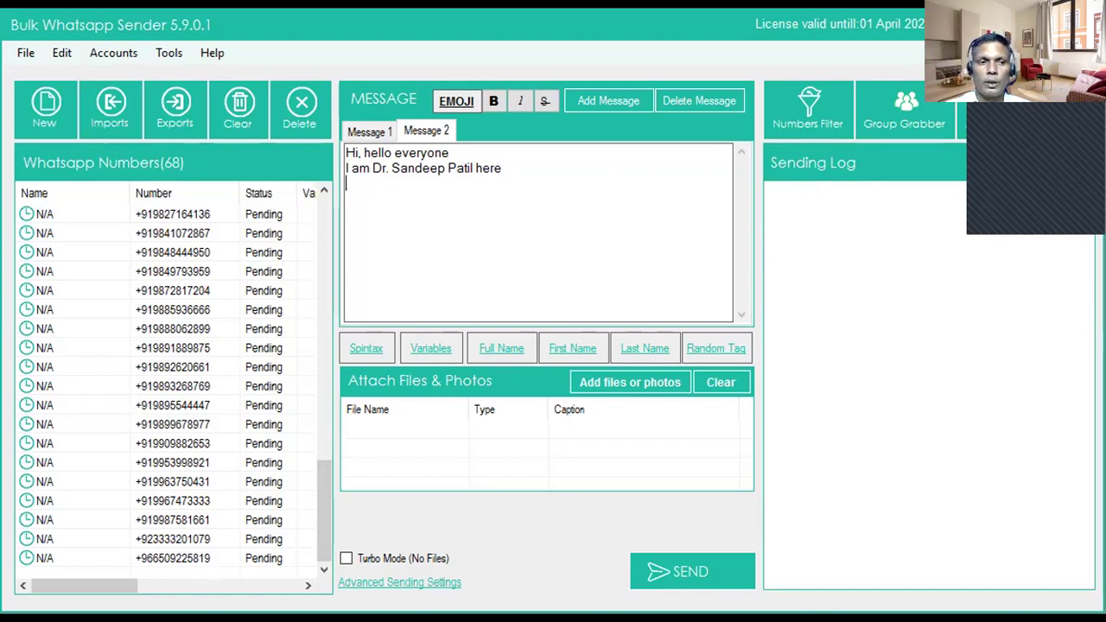
Step: Open the group contact grabber and launch WhatsApp Web from it
left_click(904, 118)
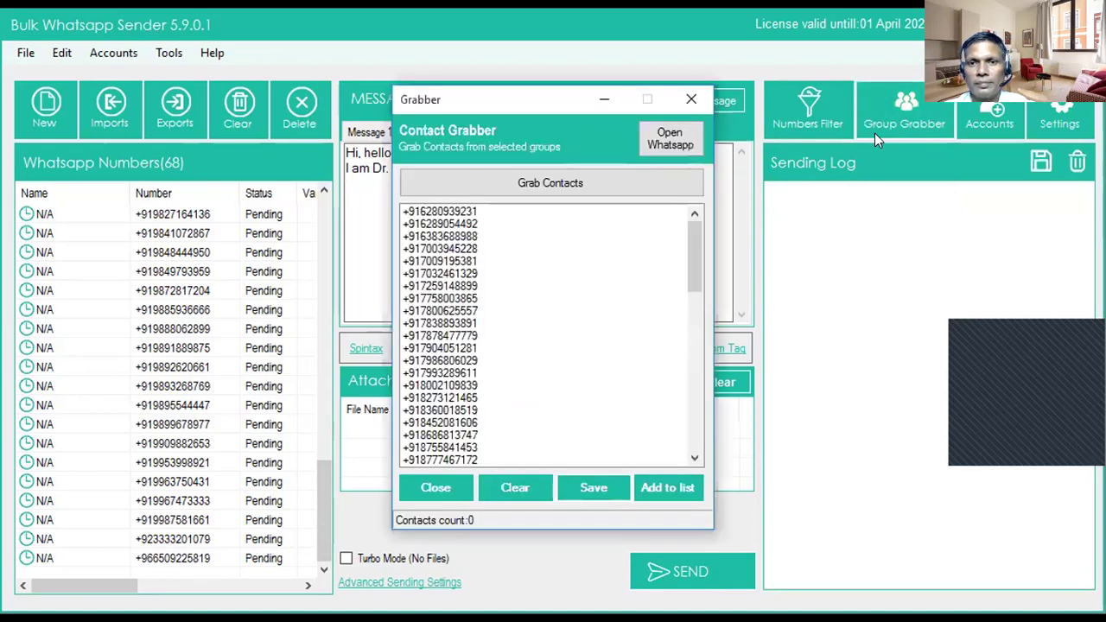
left_click(663, 141)
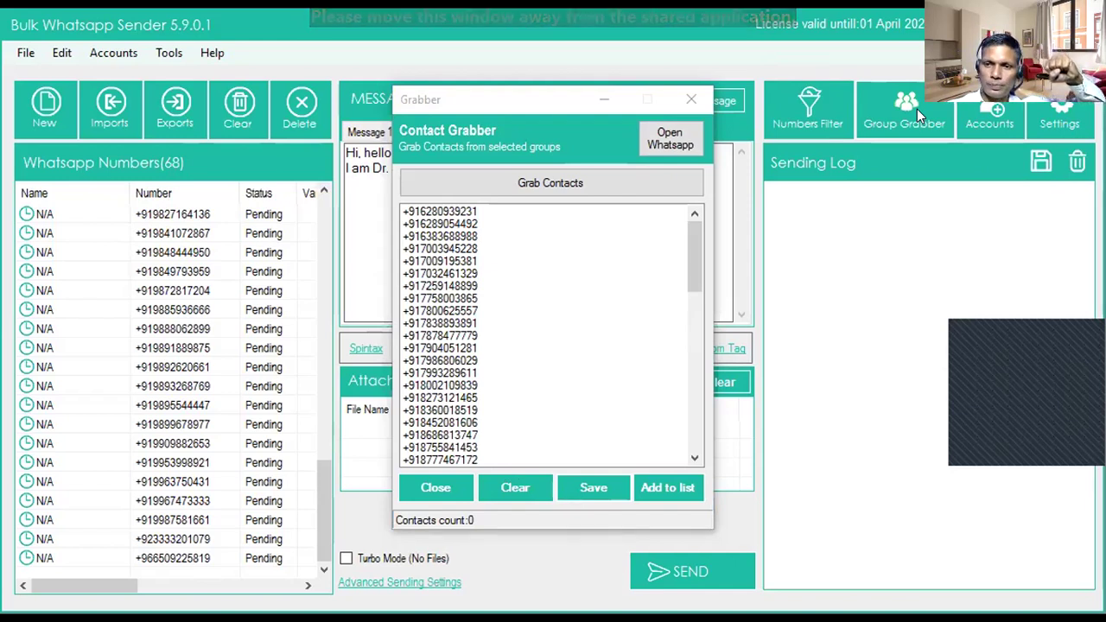
left_click(667, 145)
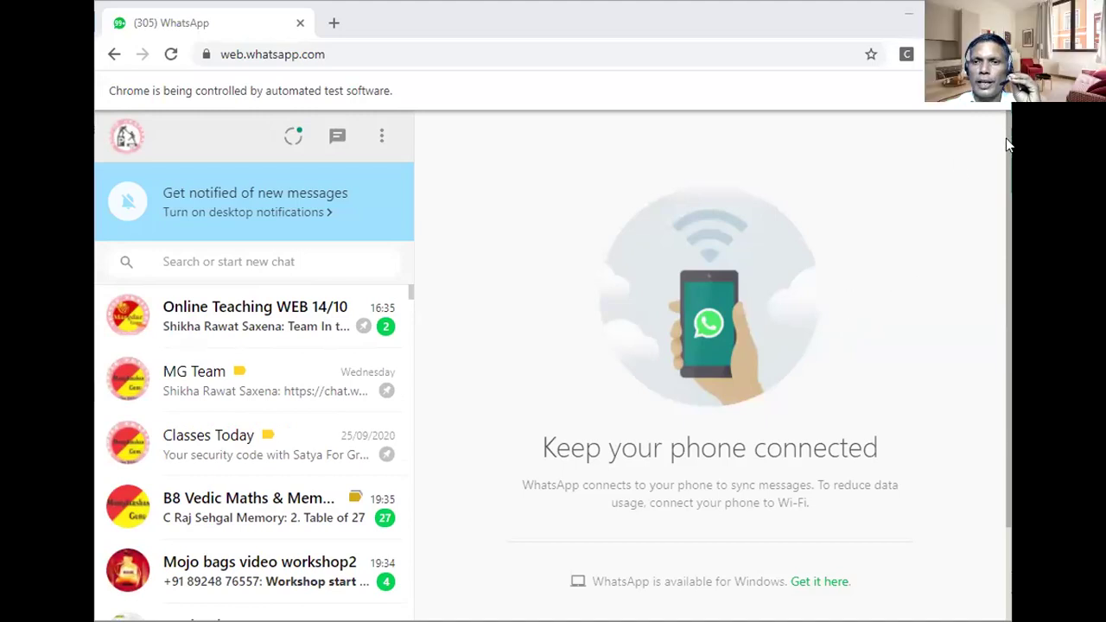
Step: Find the "Corporate trainers" group in the WhatsApp chat list and open it
scroll(1007, 145, "down", 1)
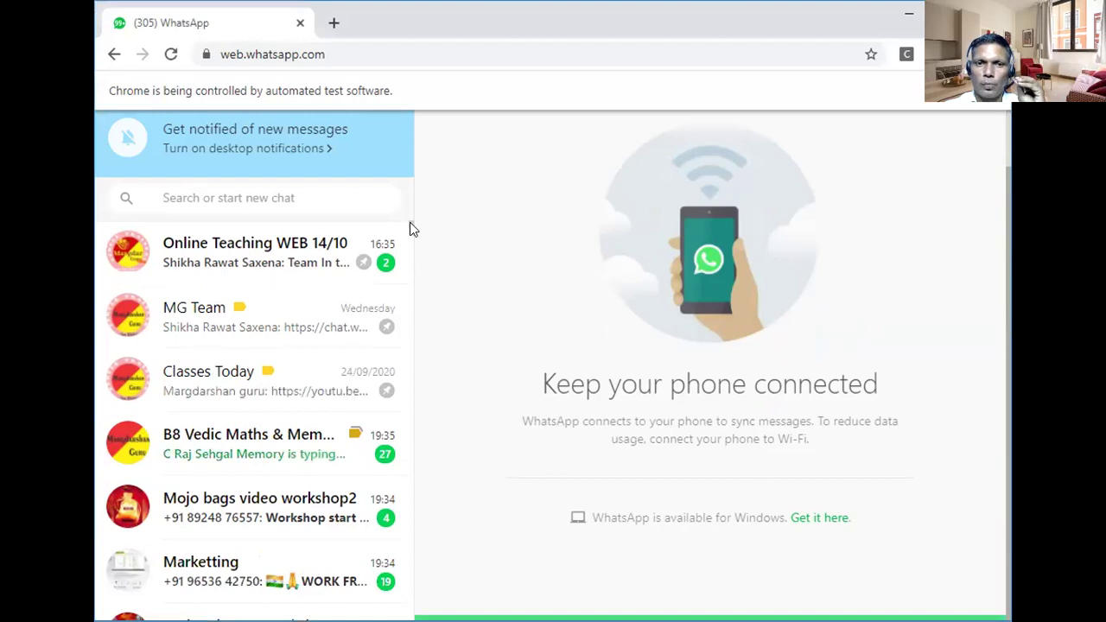
mouse_move(409, 226)
left_mouse_down()
mouse_move(412, 245)
mouse_move(411, 224)
left_mouse_up()
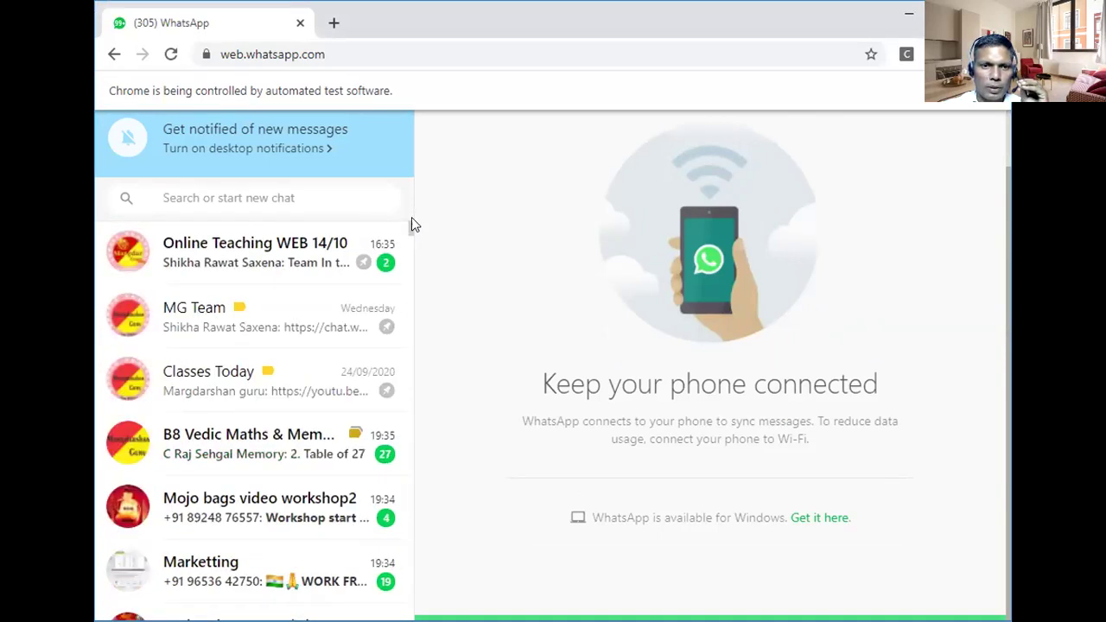
left_click_drag(408, 227, 410, 234)
scroll(410, 238, "down", 10)
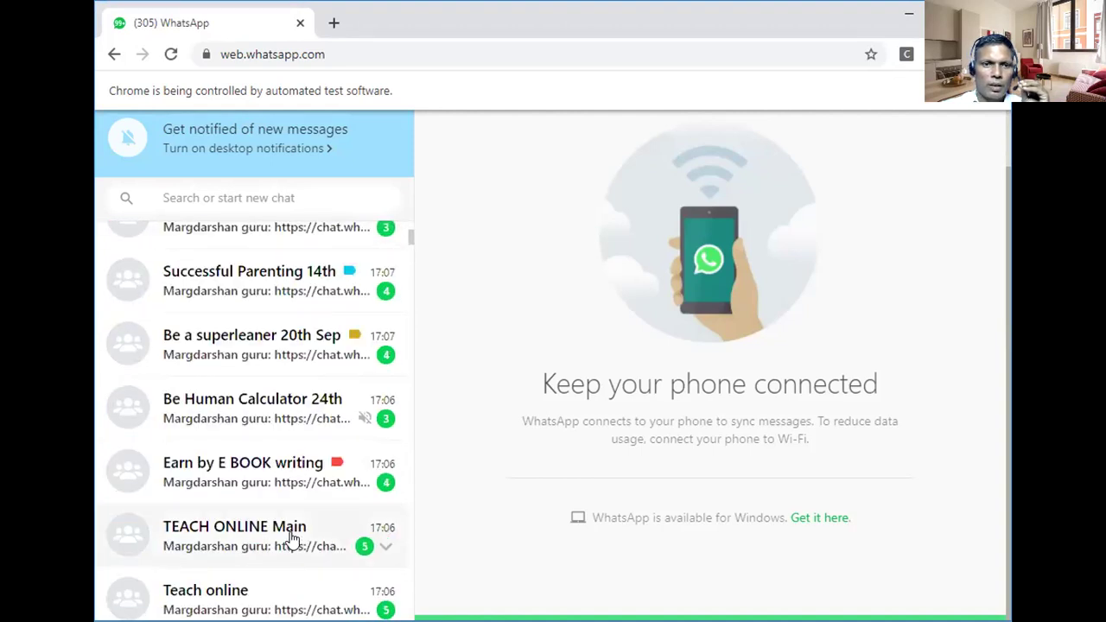
scroll(288, 537, "up", 5)
scroll(291, 536, "up", 5)
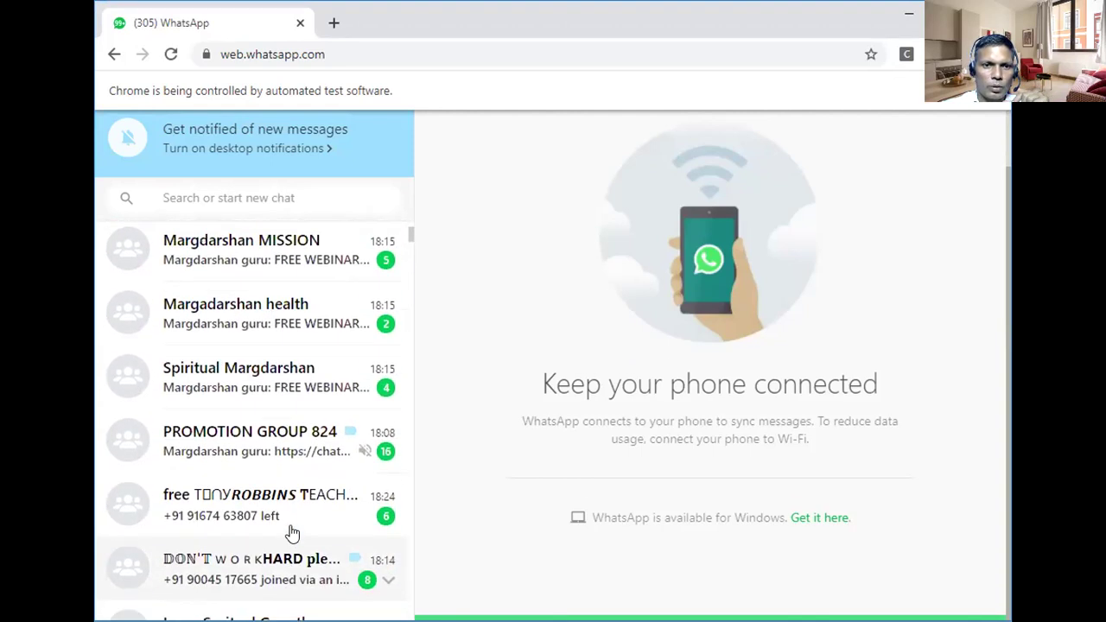
scroll(291, 532, "up", 1)
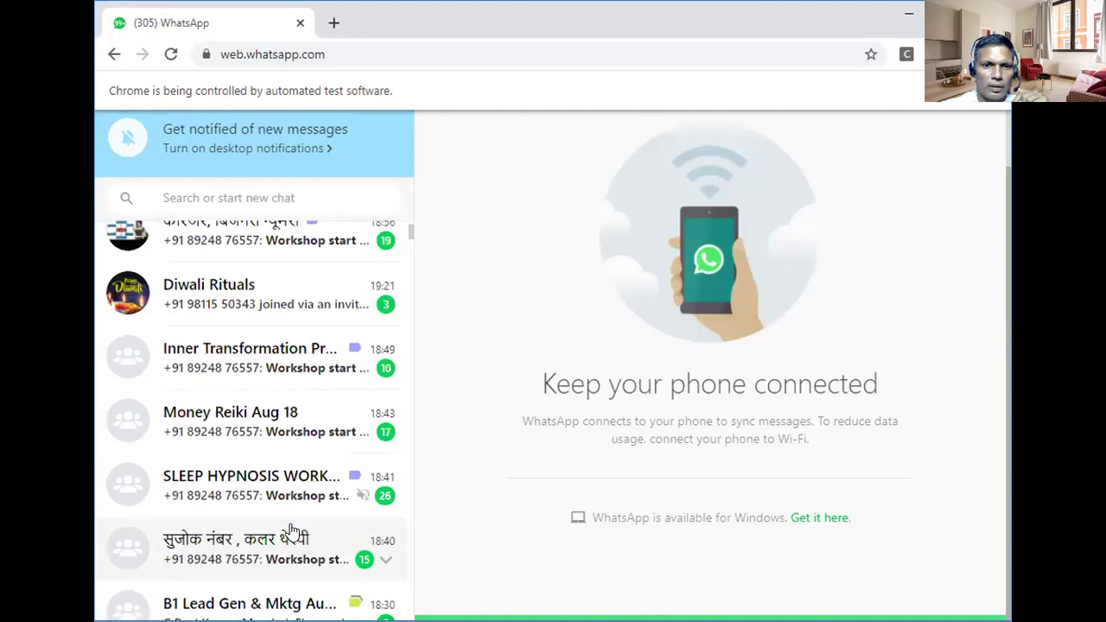
scroll(292, 532, "down", 3)
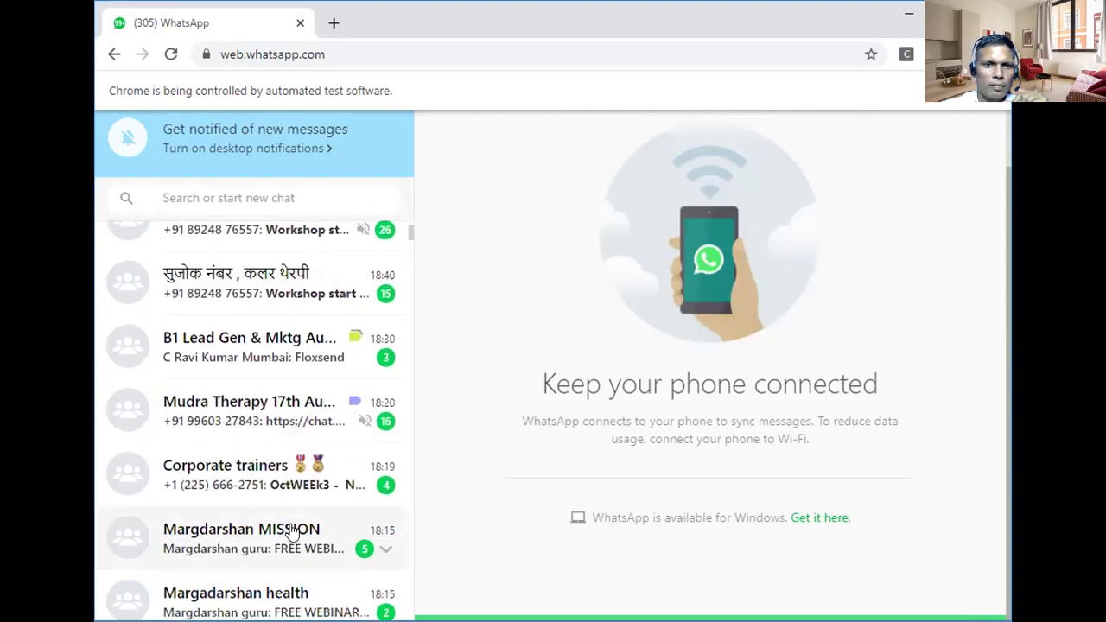
left_click(304, 482)
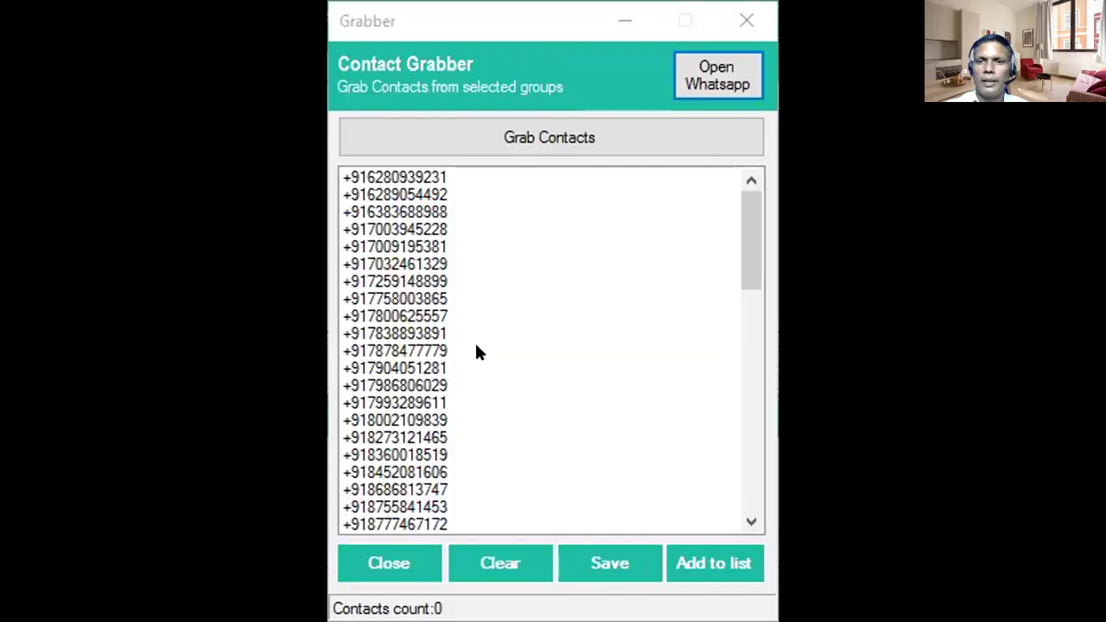
Step: Clear the old numbers from the Contact Grabber list and grab the contacts of the open WhatsApp group
left_click(486, 563)
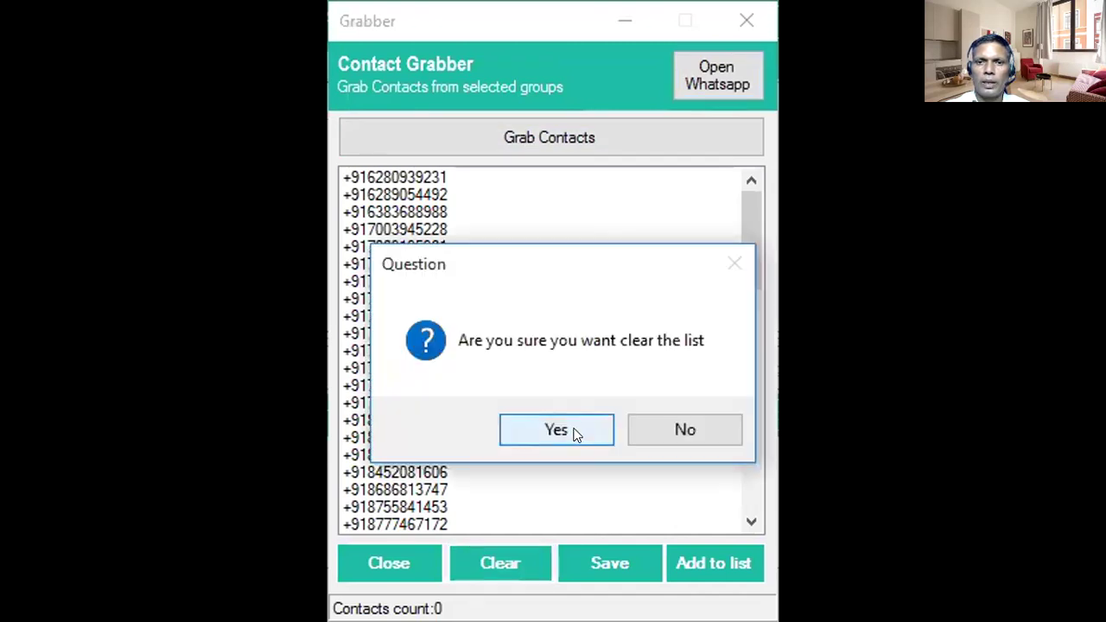
left_click(556, 430)
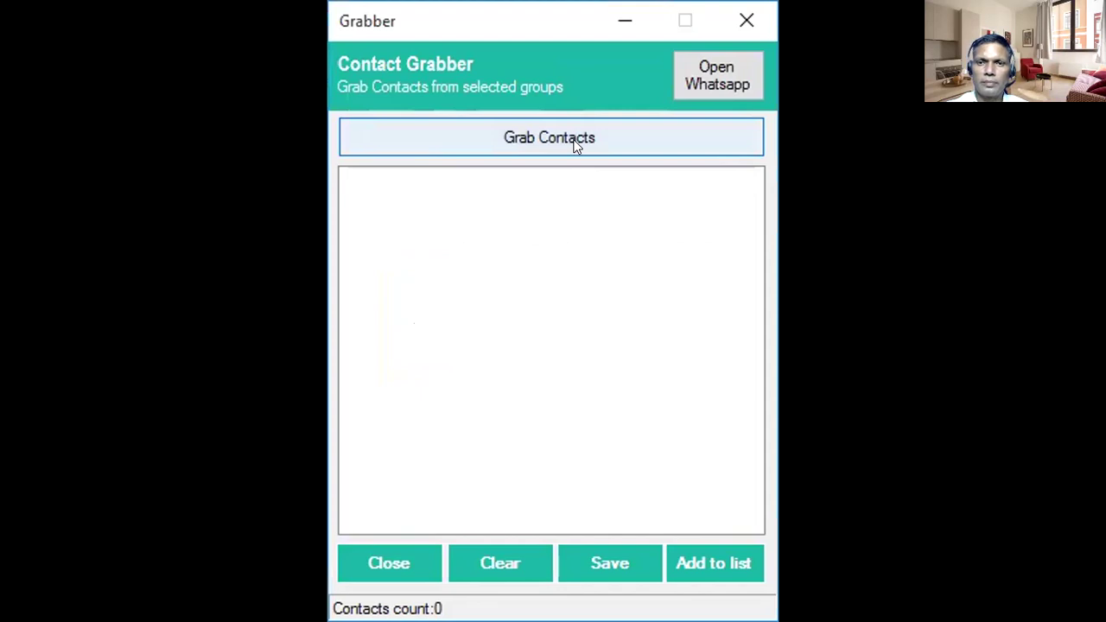
left_click(577, 147)
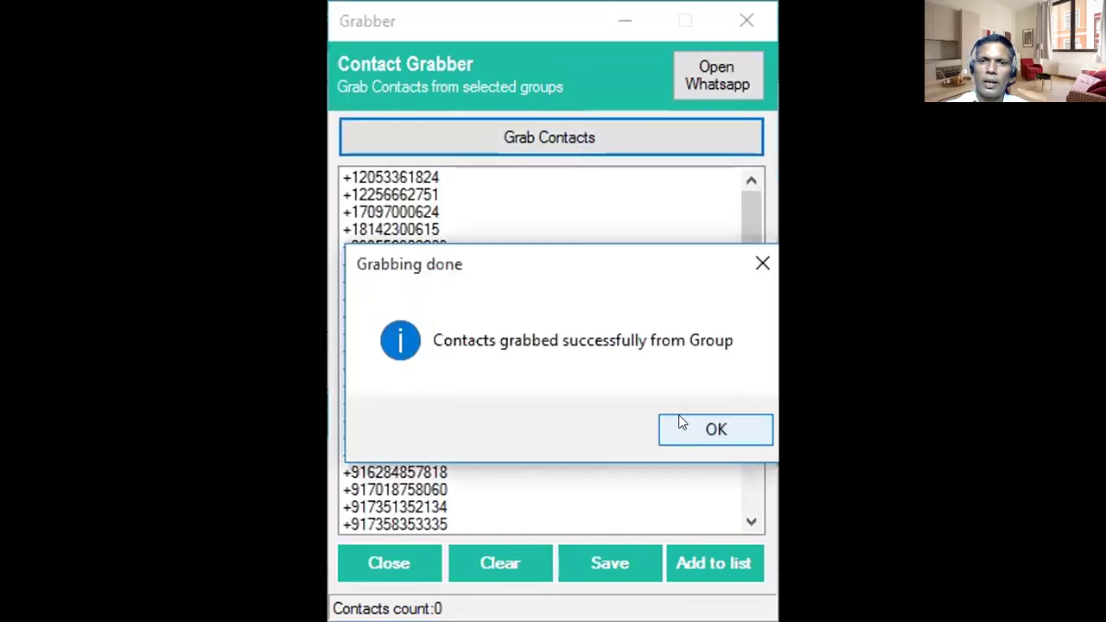
left_click(679, 423)
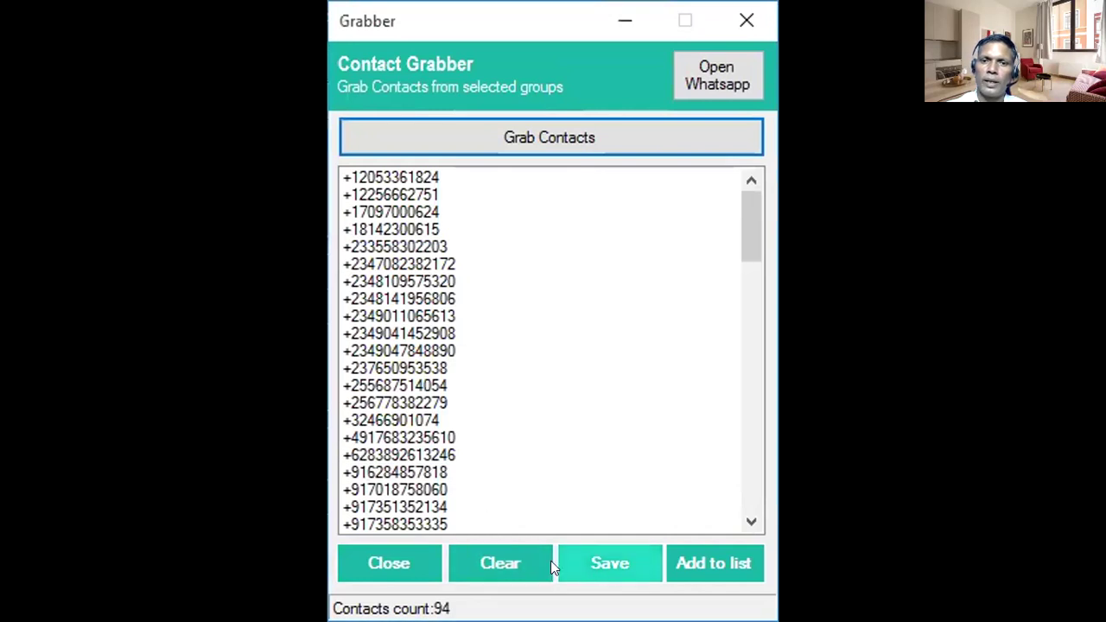
Step: Save the grabbed contacts to the Desktop as a txt file named "Corporate Trainers", and clear the grabber list
left_click(593, 563)
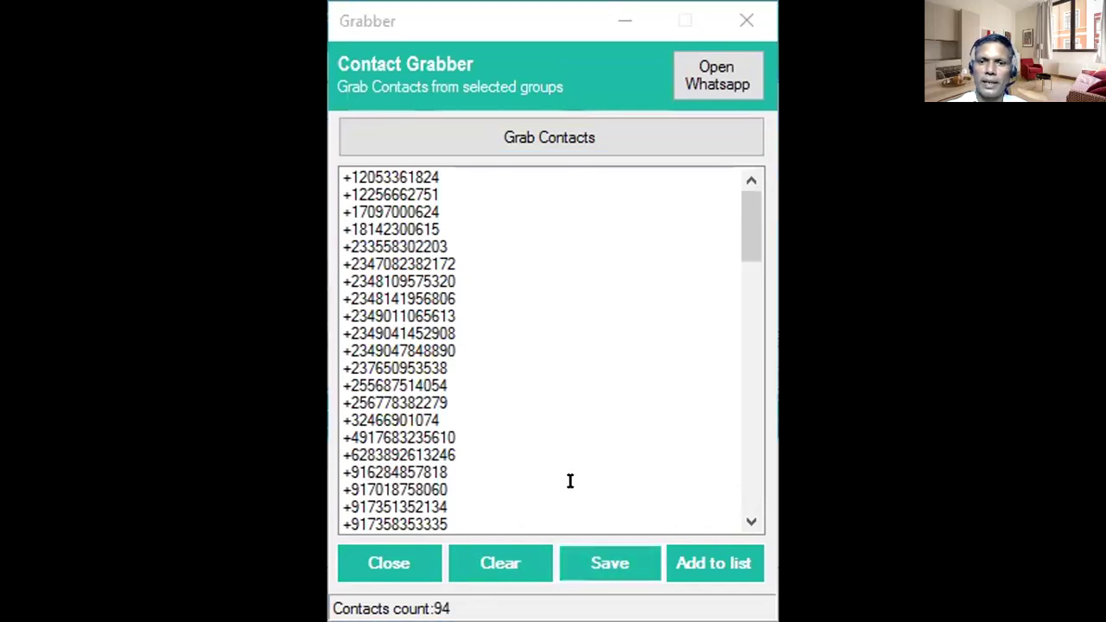
type("Corporate Trainers")
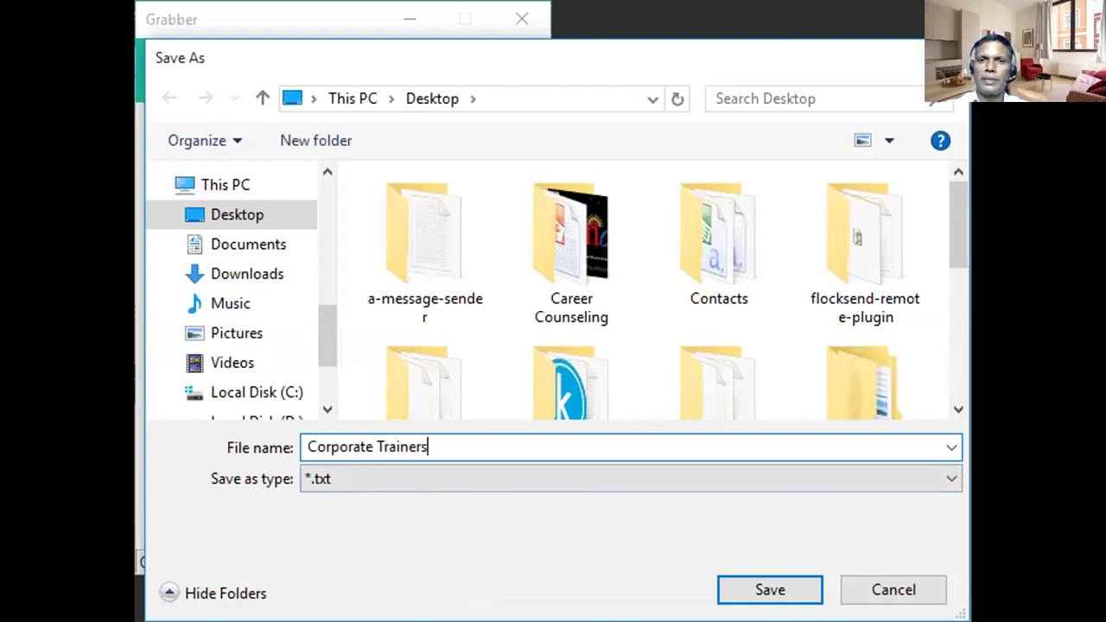
key("ctrl+a")
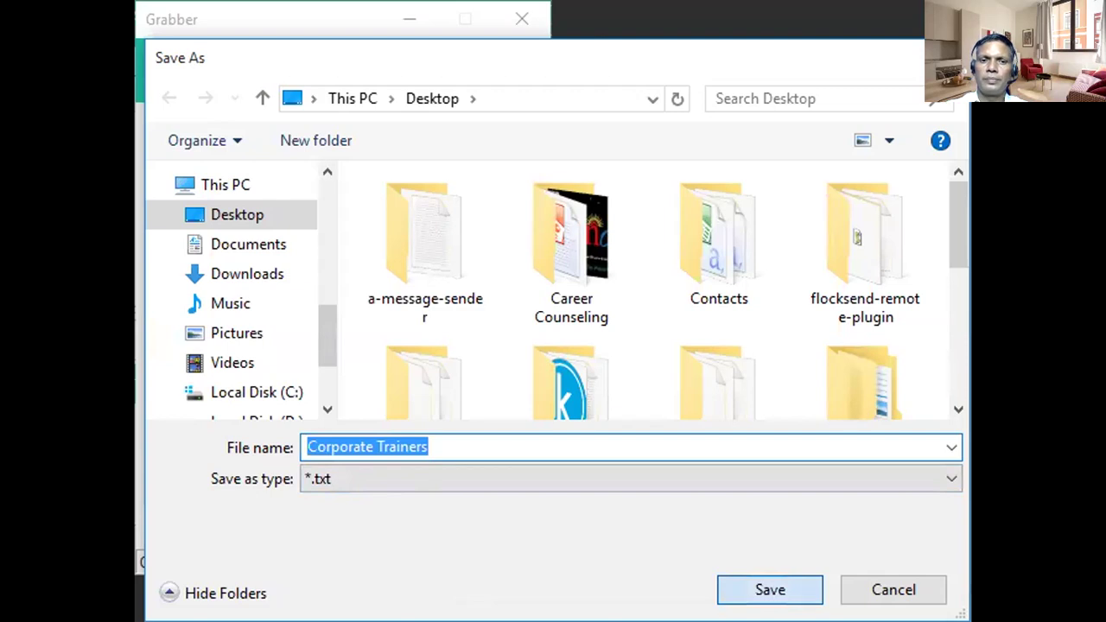
key("Return")
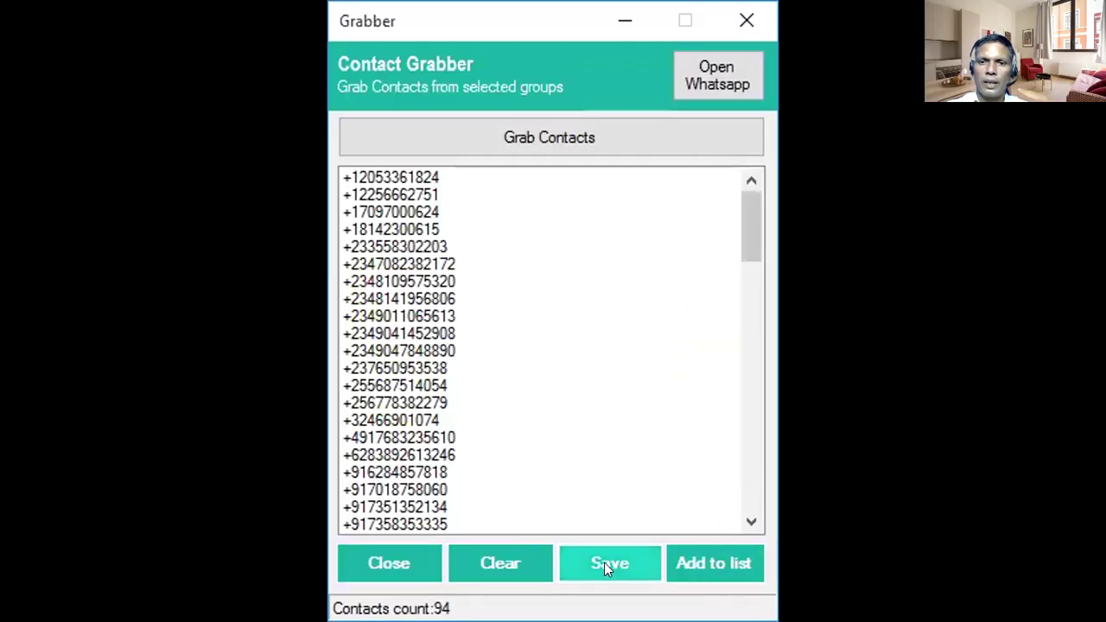
left_click(488, 562)
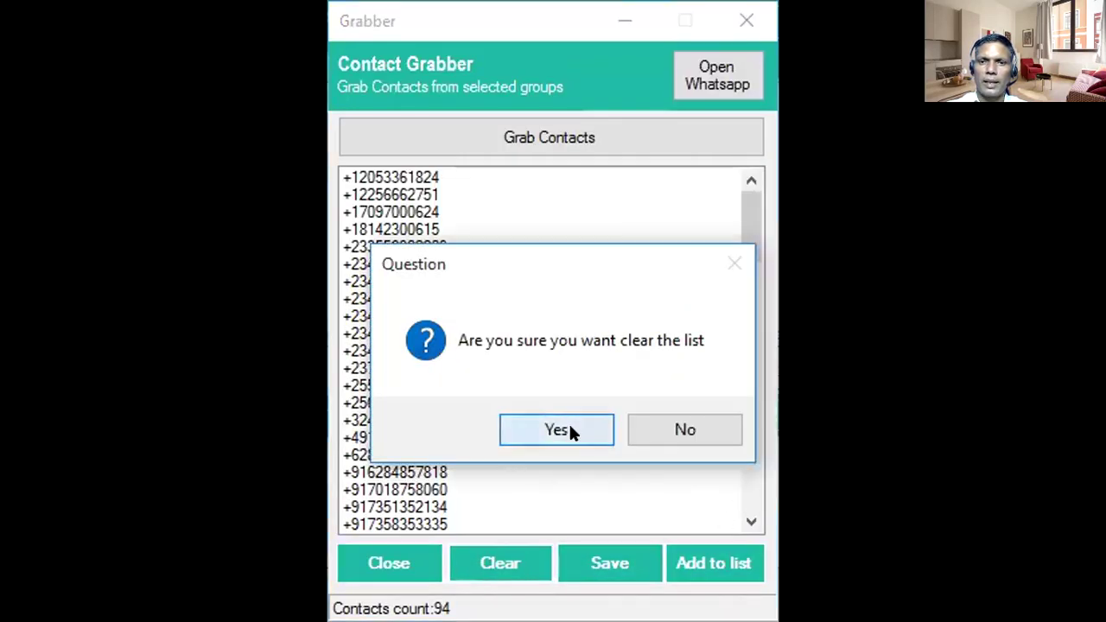
left_click(569, 424)
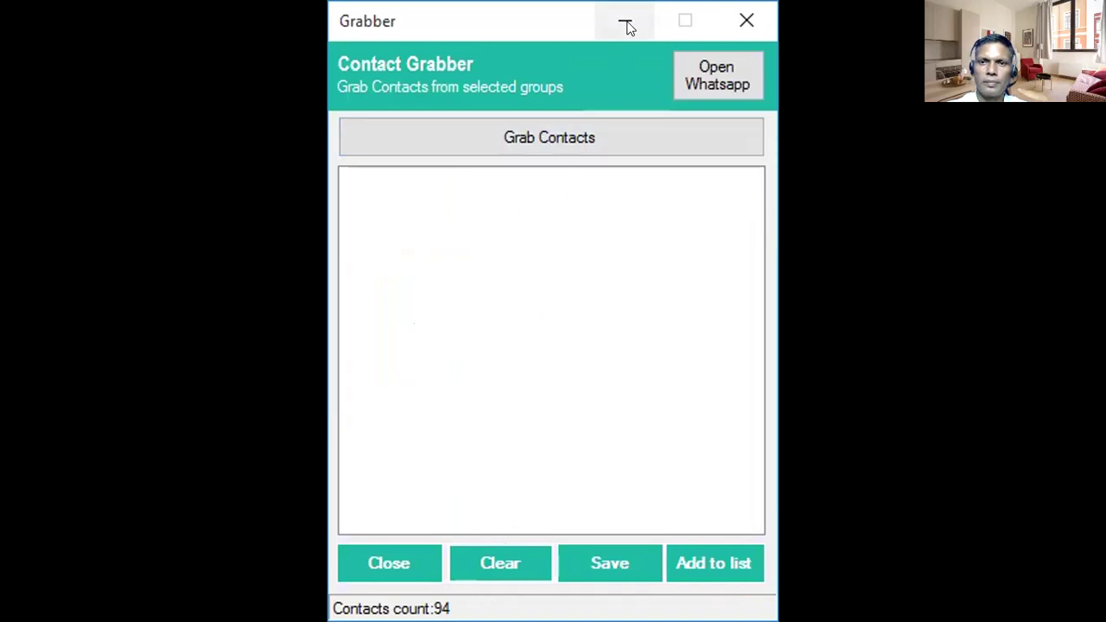